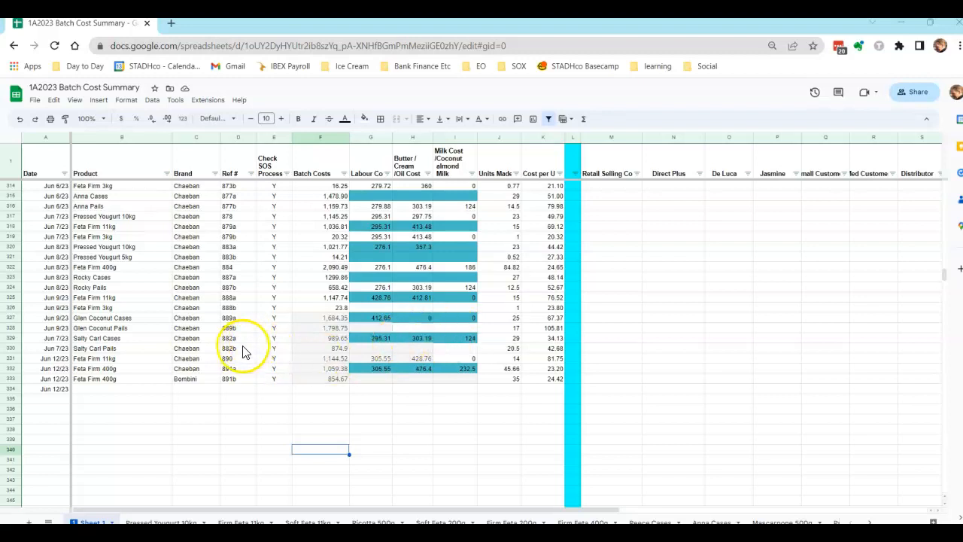
Sort the whole sheet by the date column from A to Z.
click(14, 141)
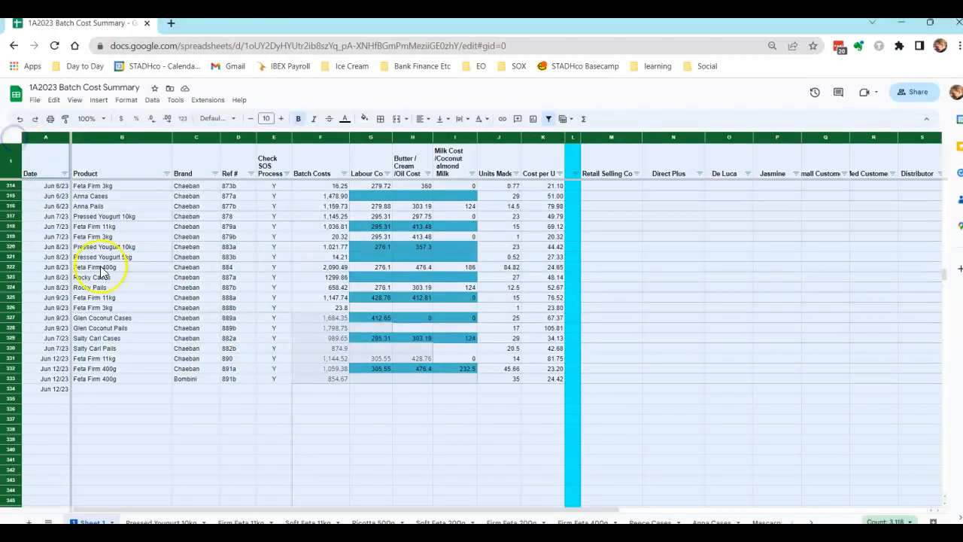
click(152, 101)
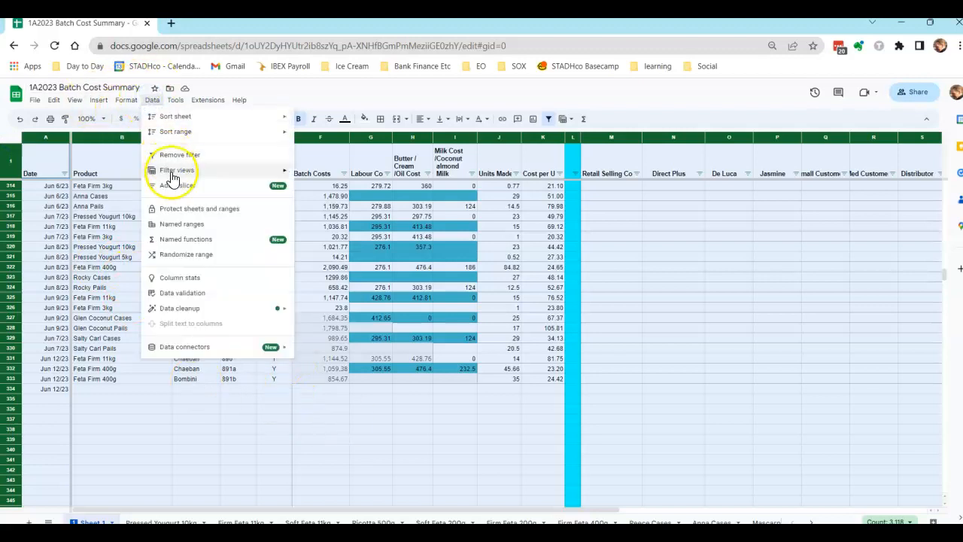
click(176, 120)
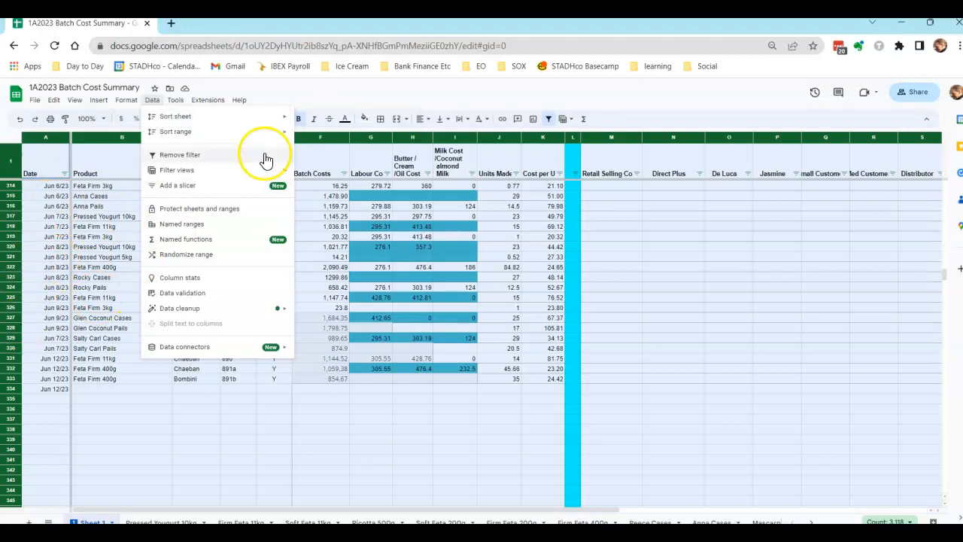
mouse_move(275, 118)
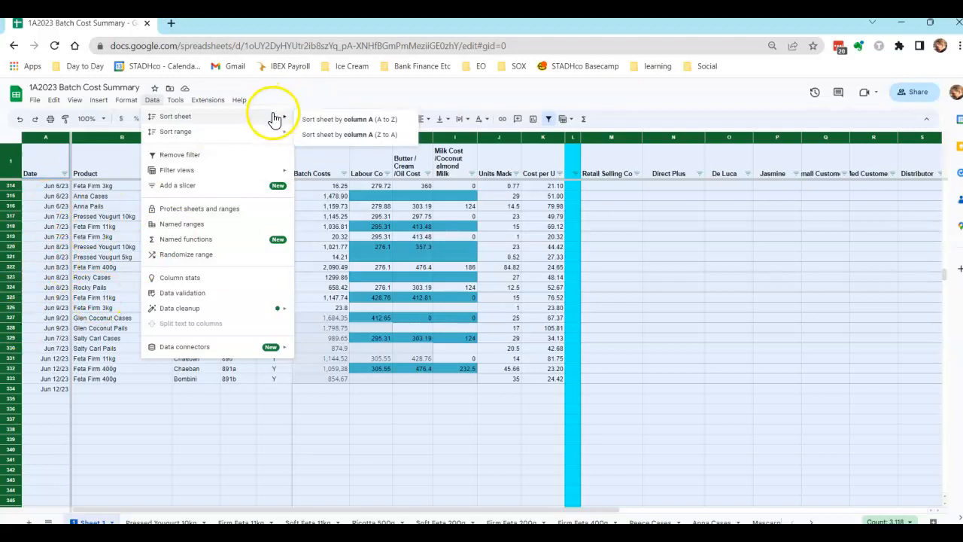
click(326, 118)
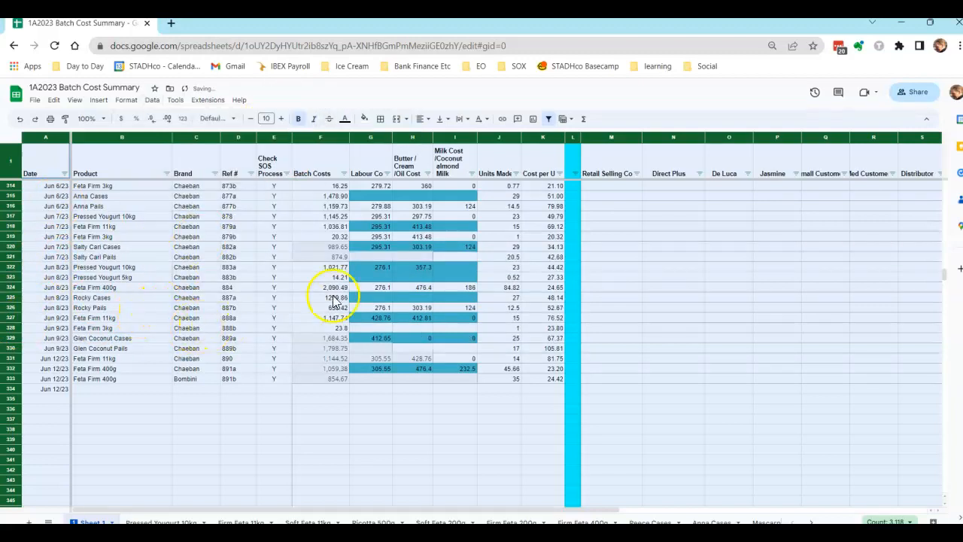
click(389, 452)
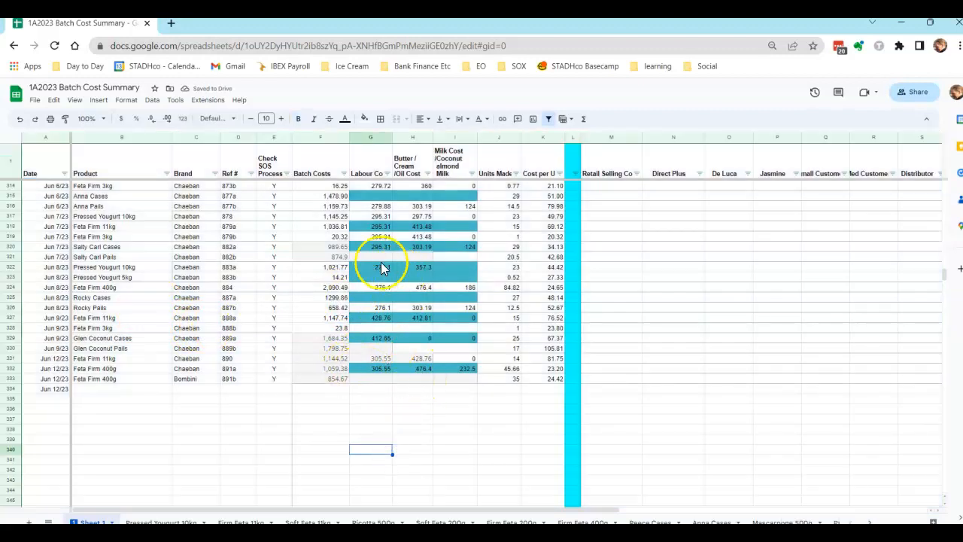
Copy the number formatting of batch cost cell F318 to the Batch Costs cells F320 through F333.
click(314, 226)
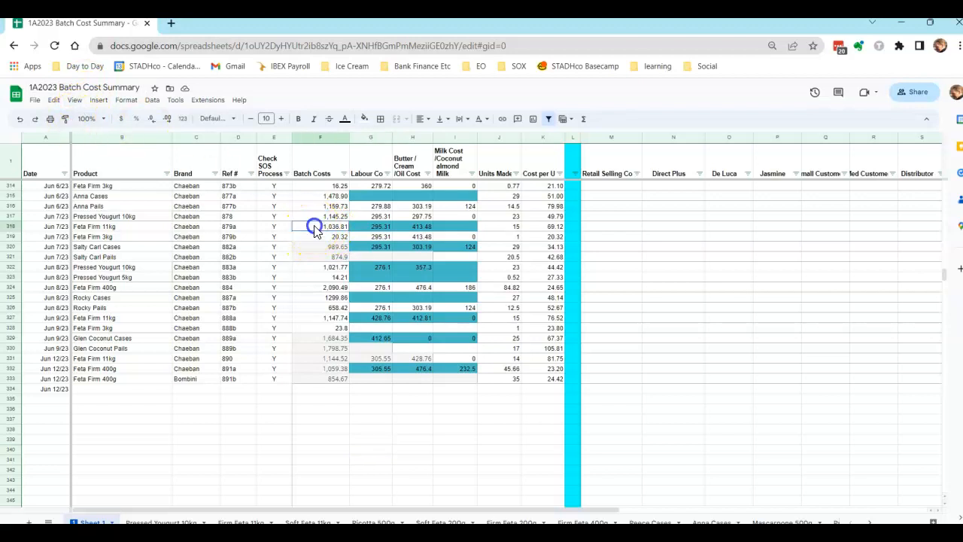
click(65, 122)
drag(319, 246, 322, 381)
click(344, 438)
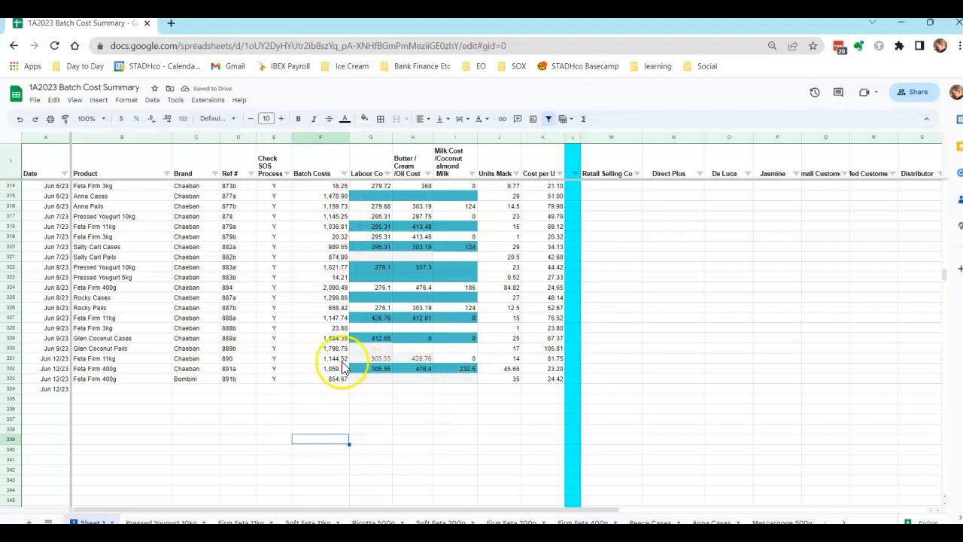
Copy the unshaded formatting of the labour, butter and milk cost cells in row 328 to the same columns in rows 330 and 331.
drag(371, 333, 454, 332)
click(66, 118)
drag(367, 348, 441, 361)
click(444, 438)
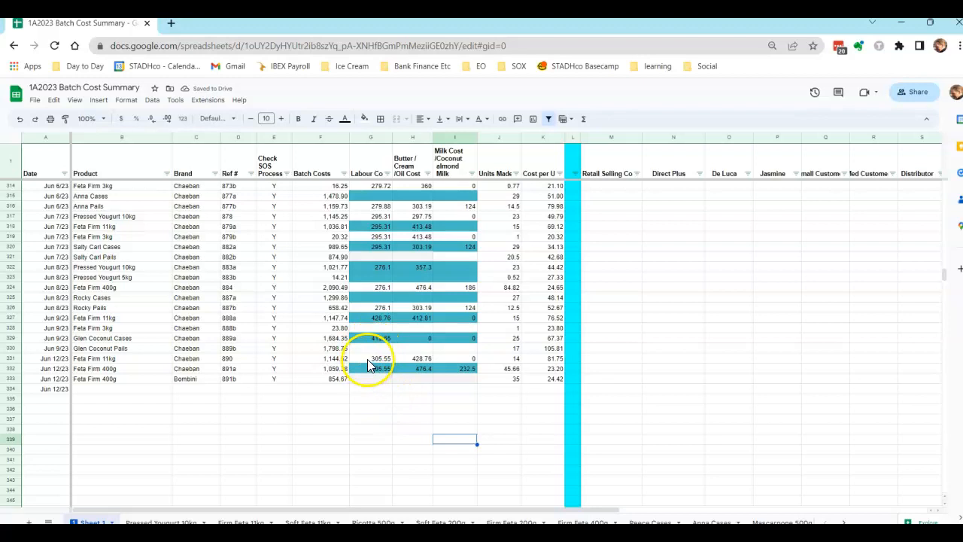
Copy the formatting of labour cost cell G331 to the labour, butter and milk cost cells in row 333.
click(370, 359)
click(65, 118)
drag(367, 380, 444, 381)
click(411, 431)
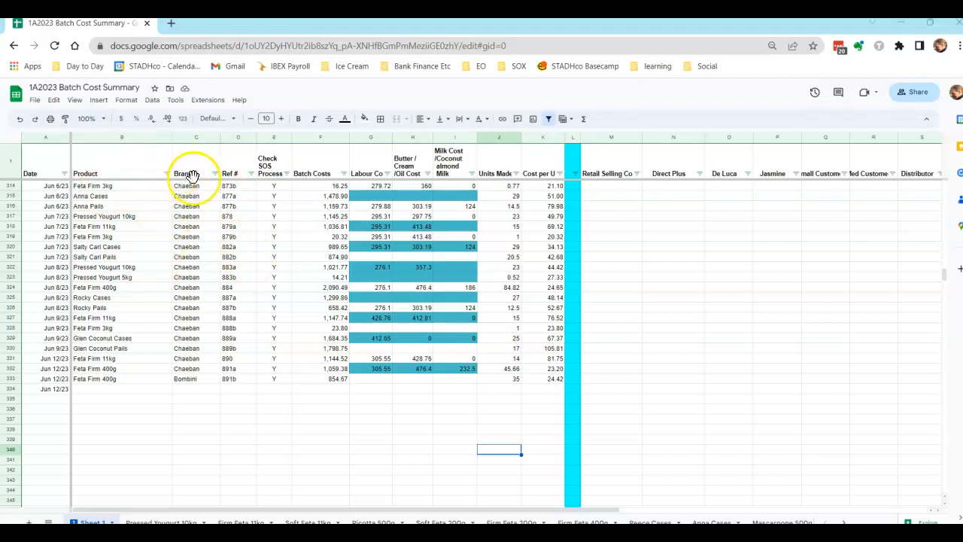
Filter the Product column to show only Salty Carl Cases and Salty Carl Pails.
click(167, 174)
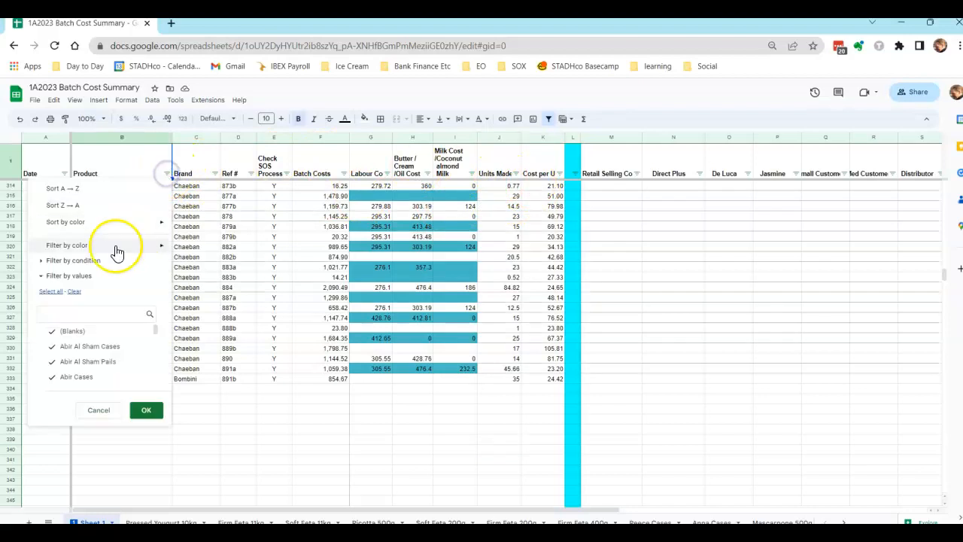
click(73, 291)
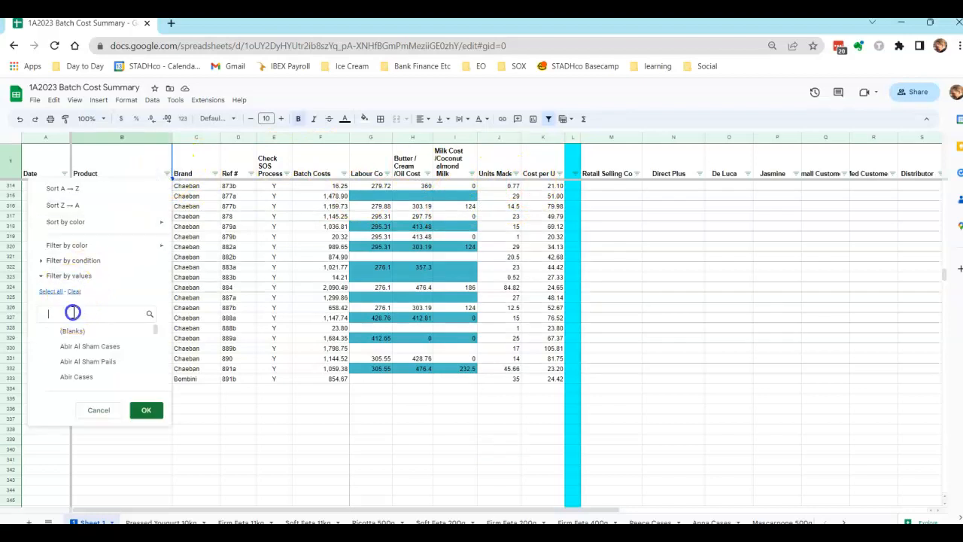
text(salty)
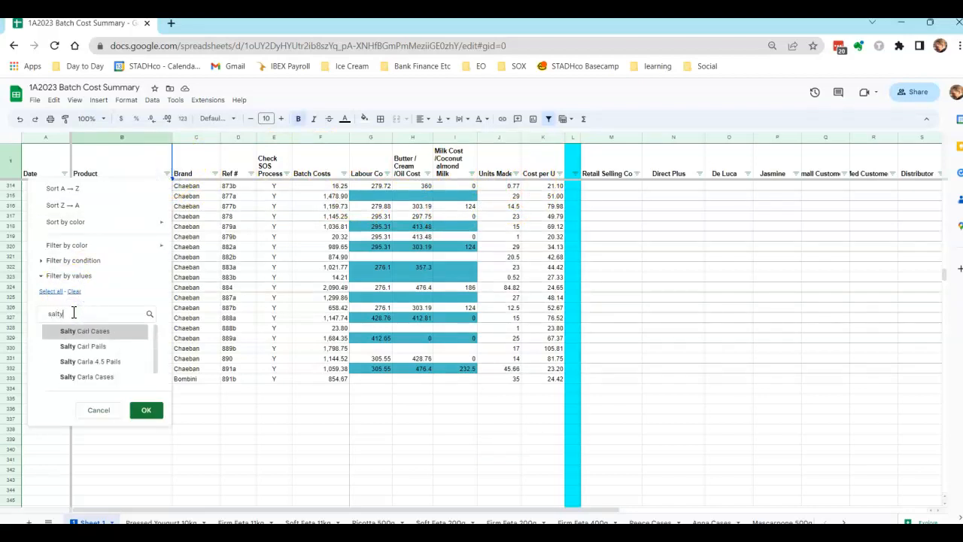
click(66, 331)
click(80, 349)
click(144, 411)
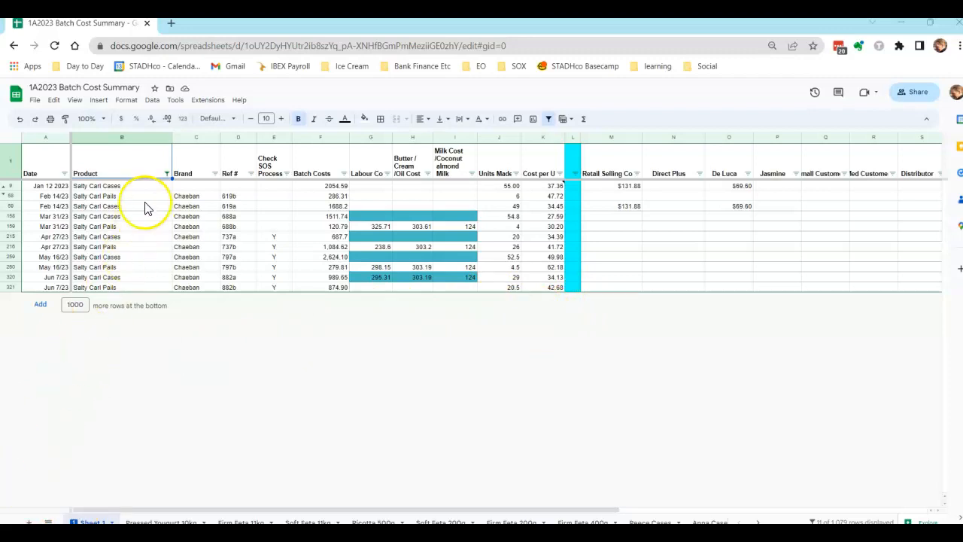
Reset the Product filter to include all products and return to the latest June entries.
click(166, 174)
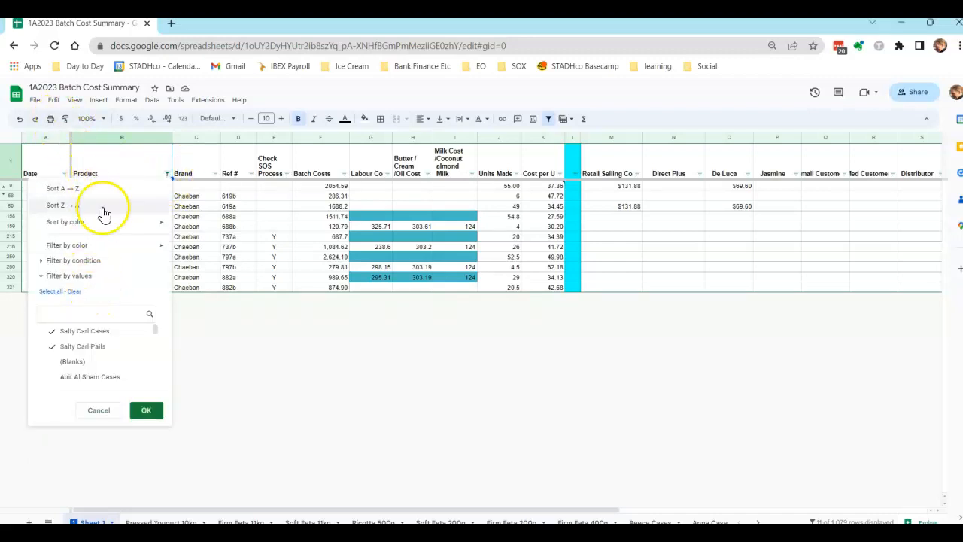
click(54, 292)
click(145, 410)
scroll(286, 380, down, 10)
scroll(315, 357, down, 20)
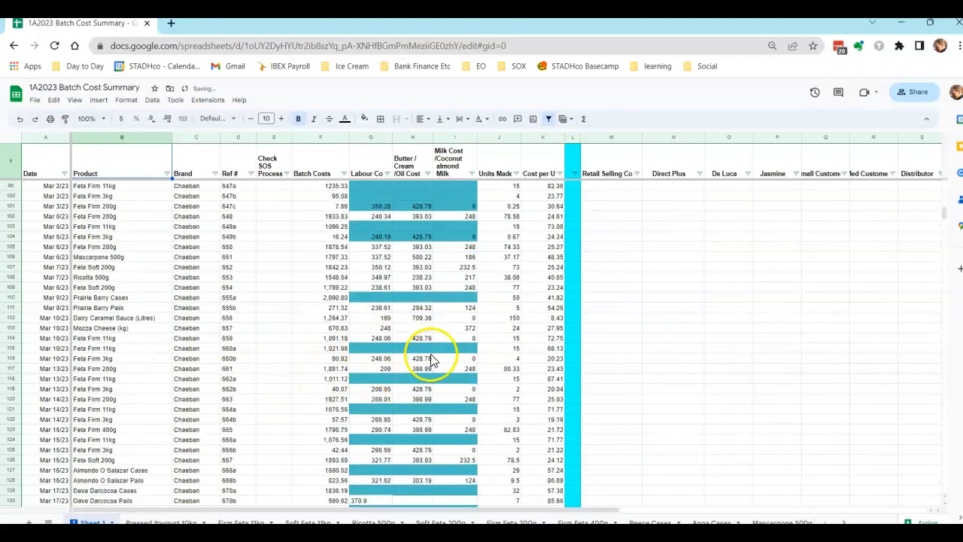
scroll(459, 418, down, 20)
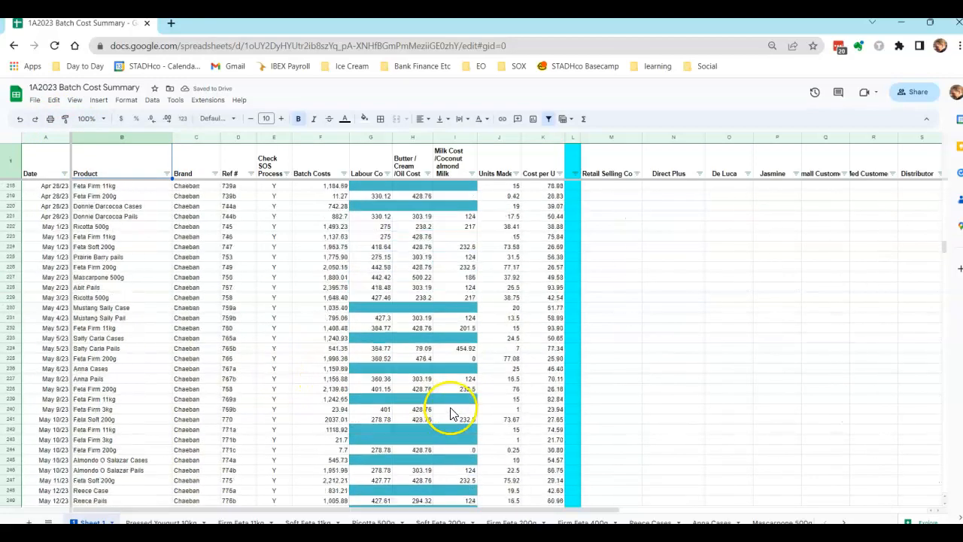
scroll(459, 421, down, 20)
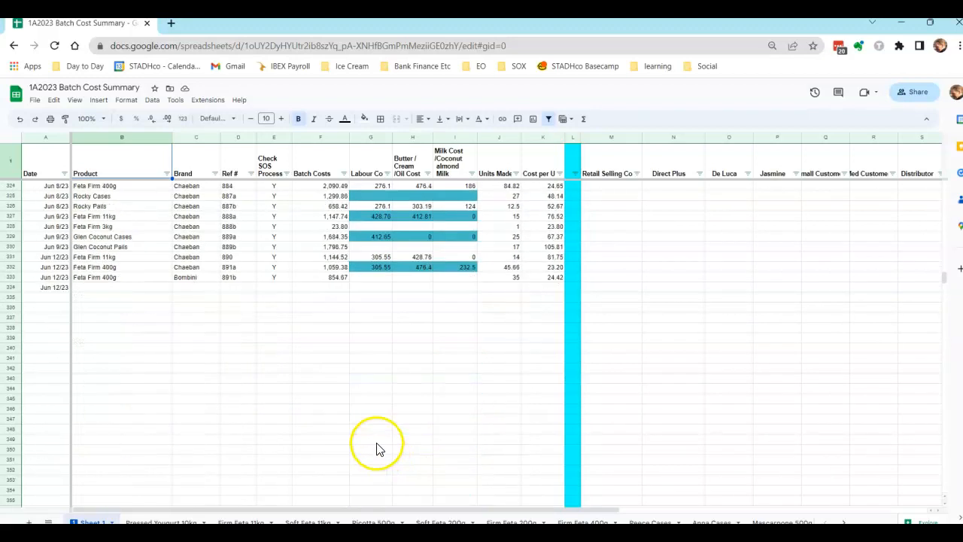
scroll(378, 445, up, 3)
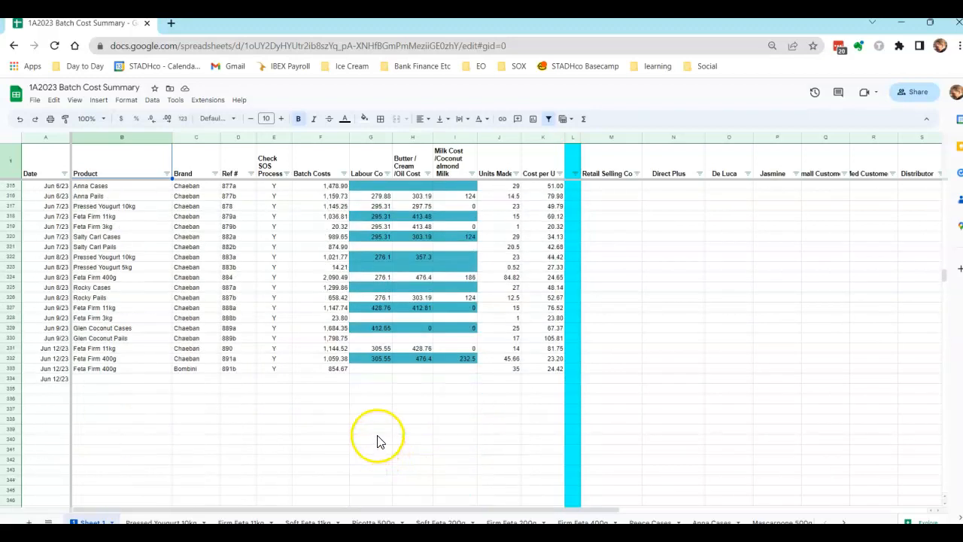
Filter the Product column to show only Feta Firm 11kg.
click(167, 173)
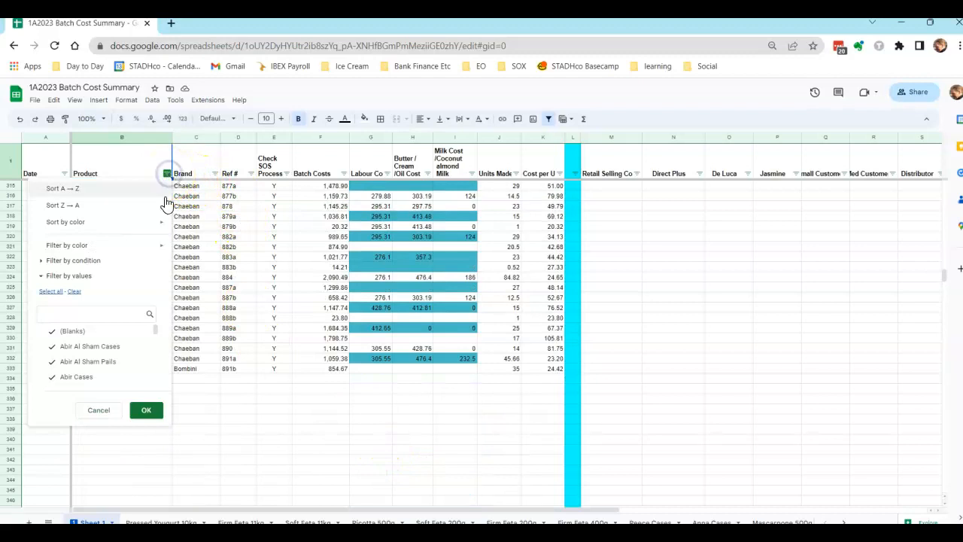
click(73, 292)
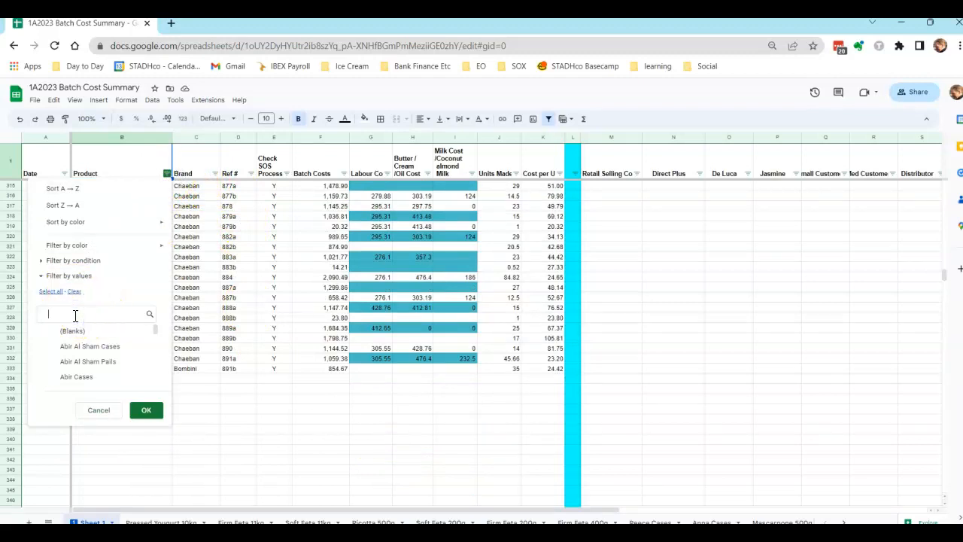
text(11kg)
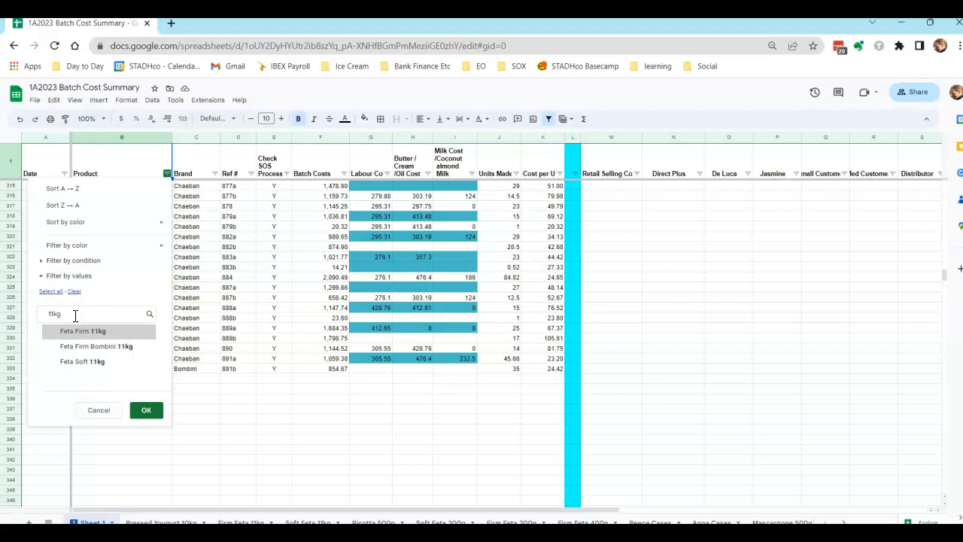
click(66, 331)
click(146, 409)
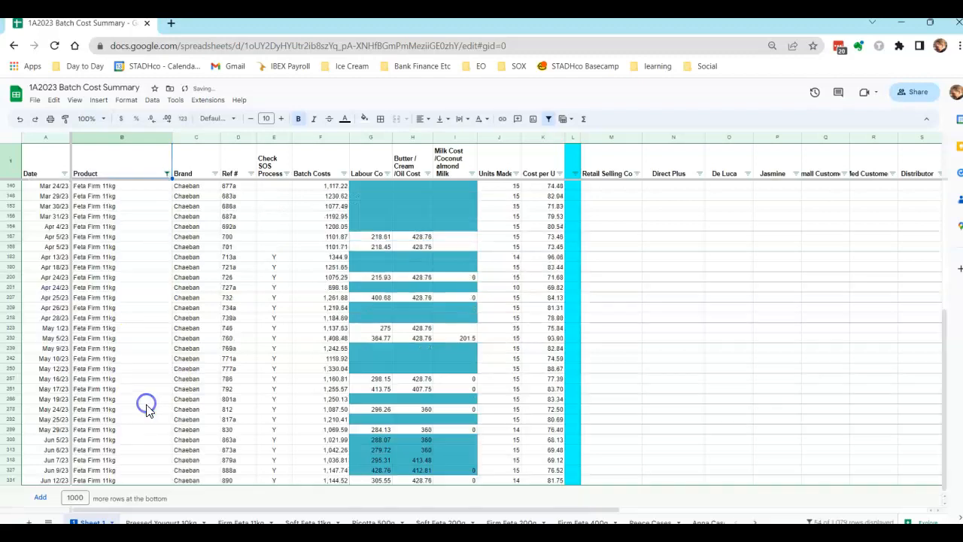